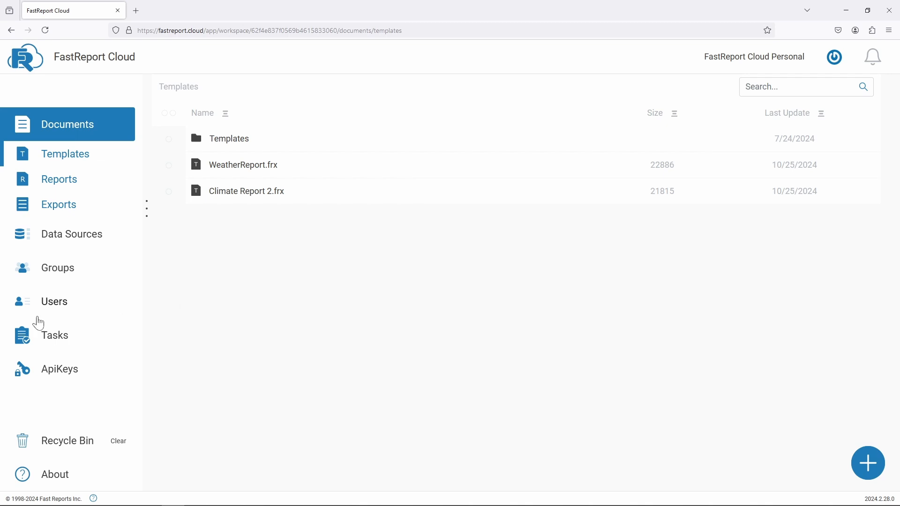
Generate a workspace invite link for new users and copy it.
click(40, 312)
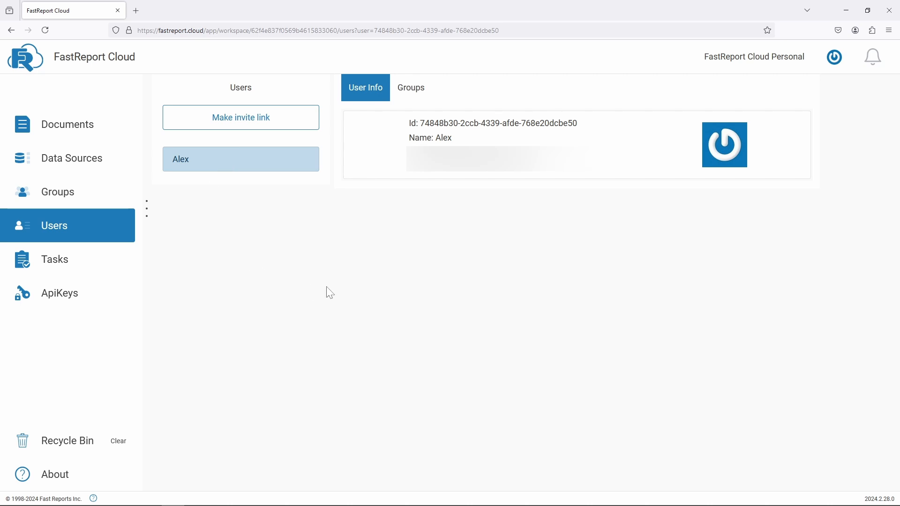
click(293, 129)
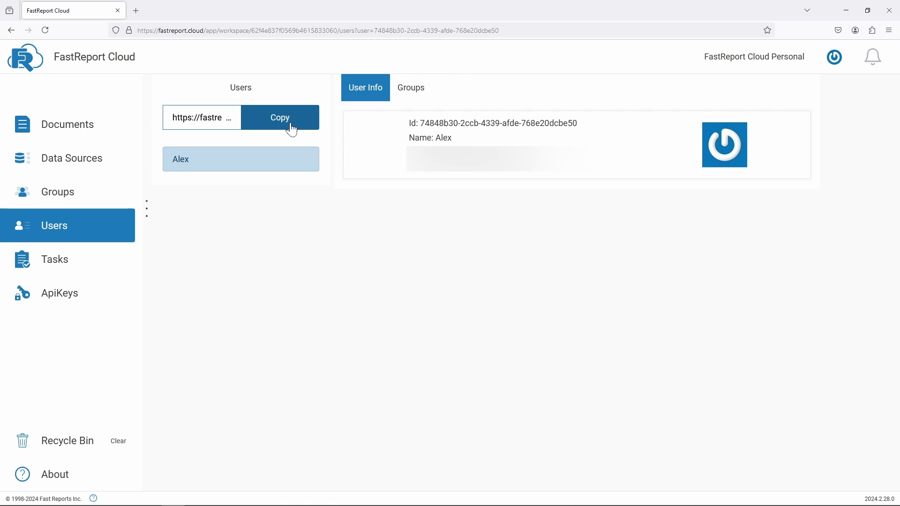
click(292, 128)
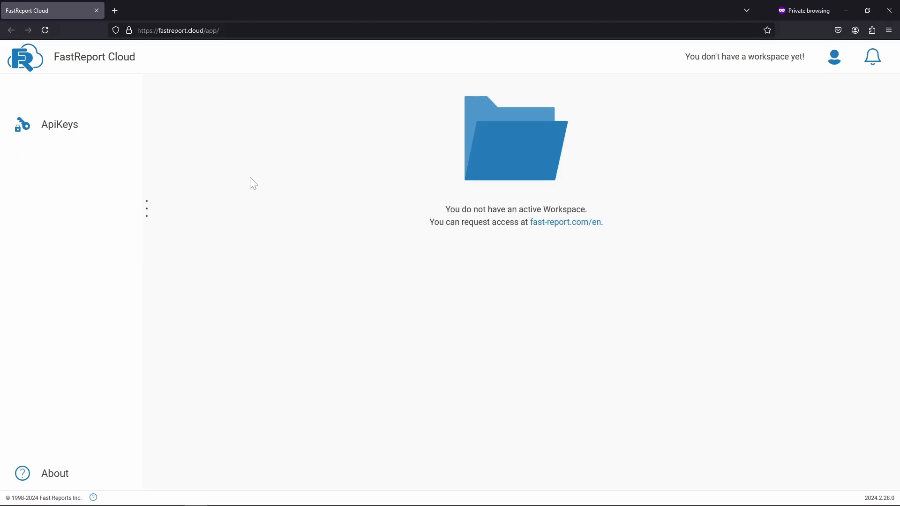
Open the copied invite link in the private browsing window and accept the workspace invitation.
right_click(257, 29)
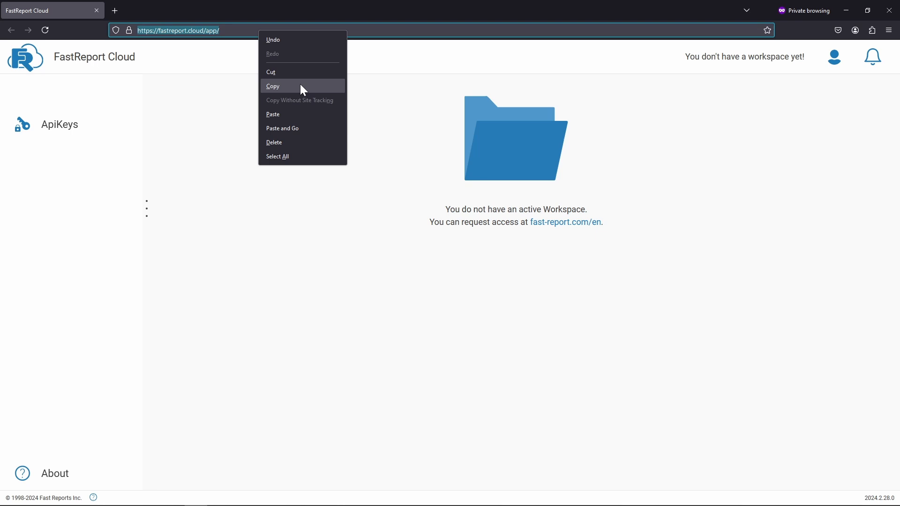
click(301, 128)
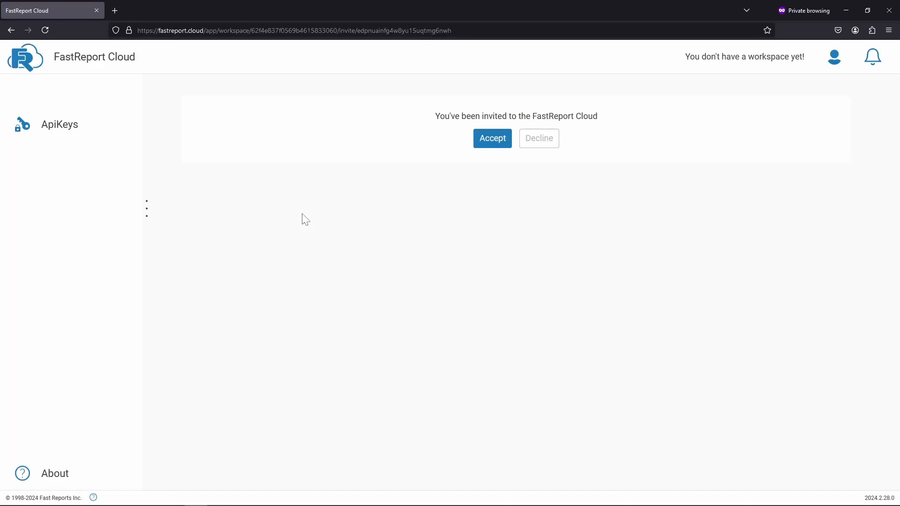
click(495, 143)
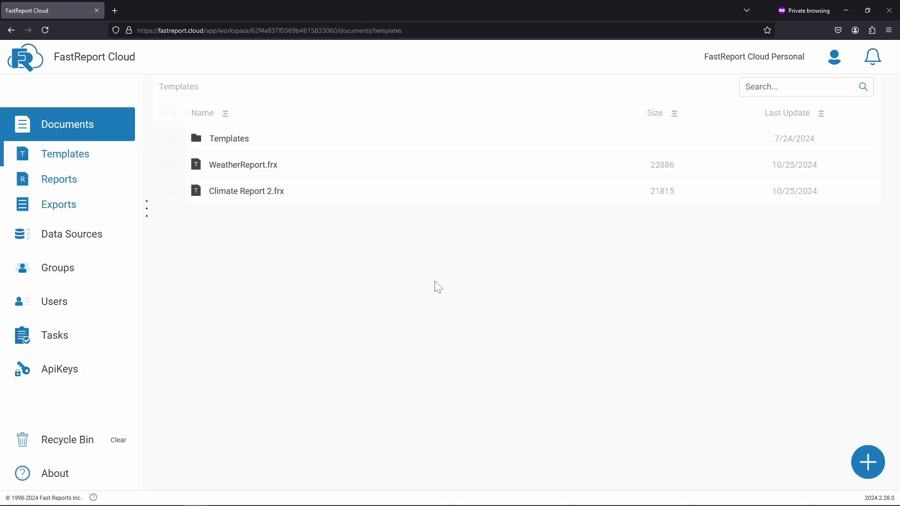
Remove the newly joined user from the workspace in the owner's browser window.
right_click(229, 195)
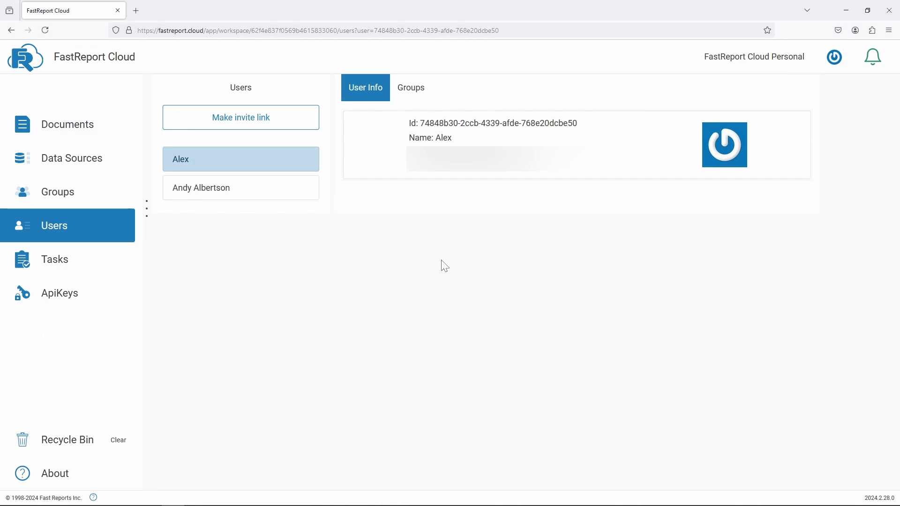
click(261, 190)
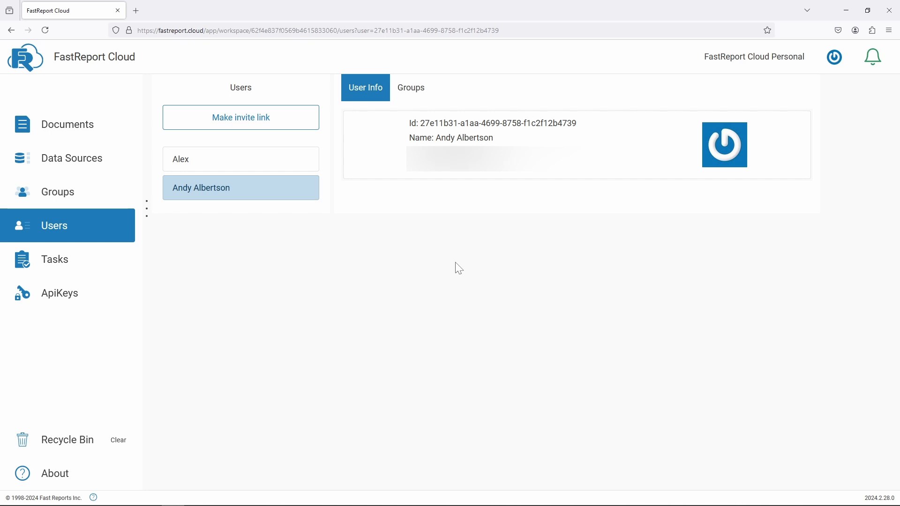
right_click(295, 193)
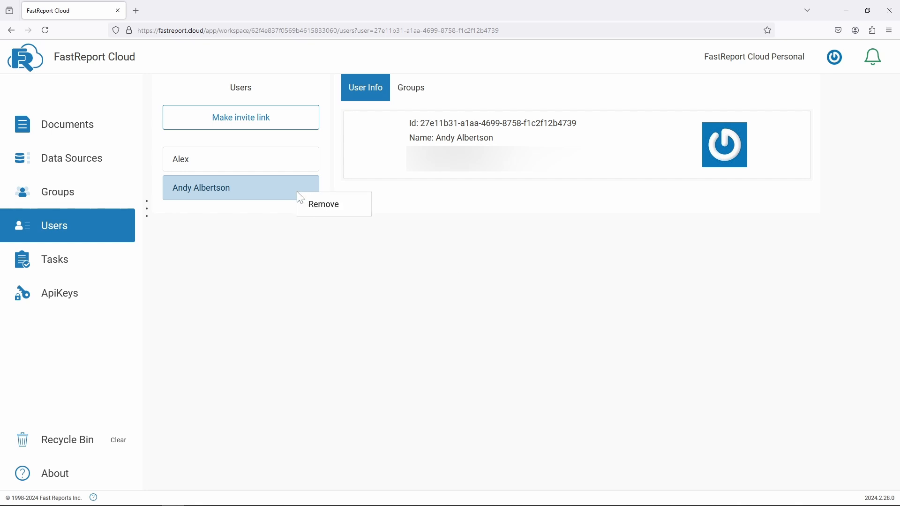
click(338, 213)
click(420, 310)
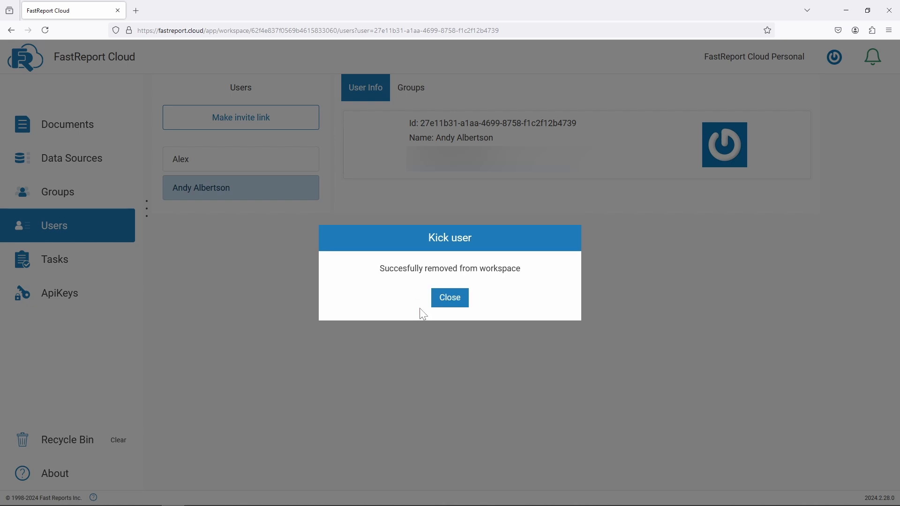
click(452, 298)
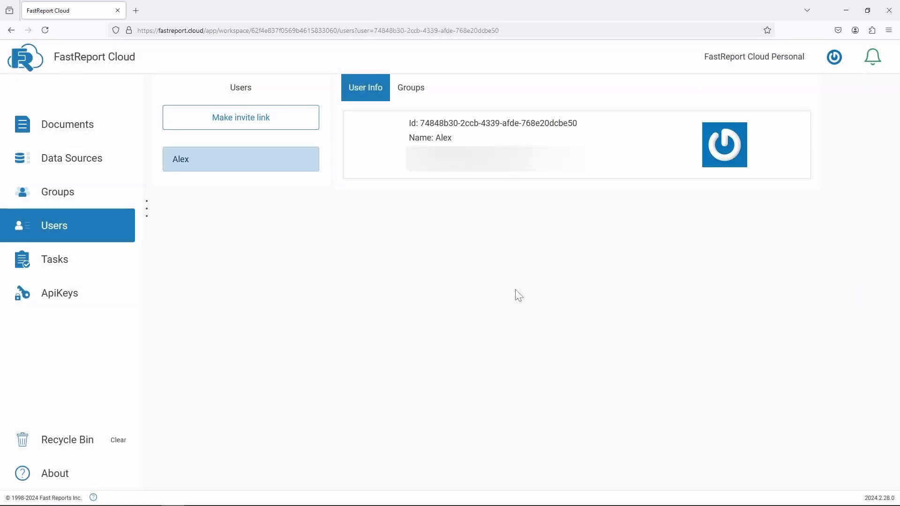
click(832, 58)
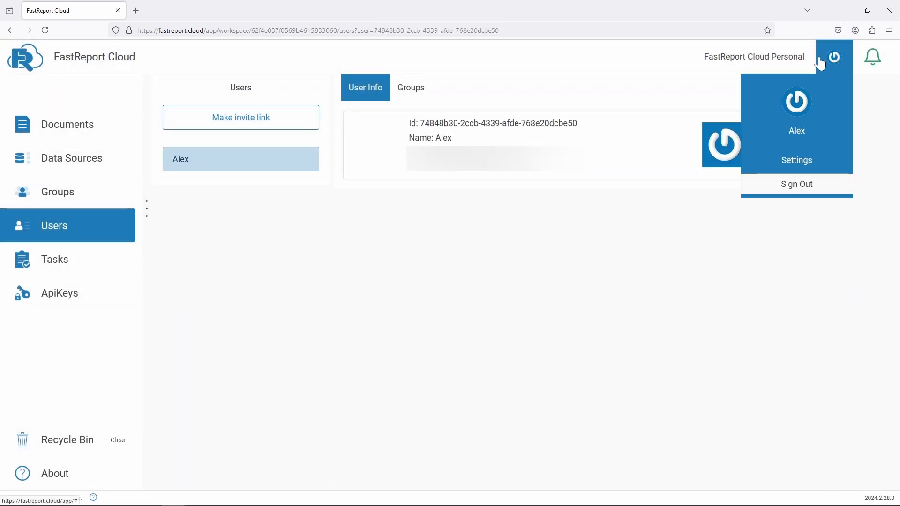
click(755, 56)
click(790, 117)
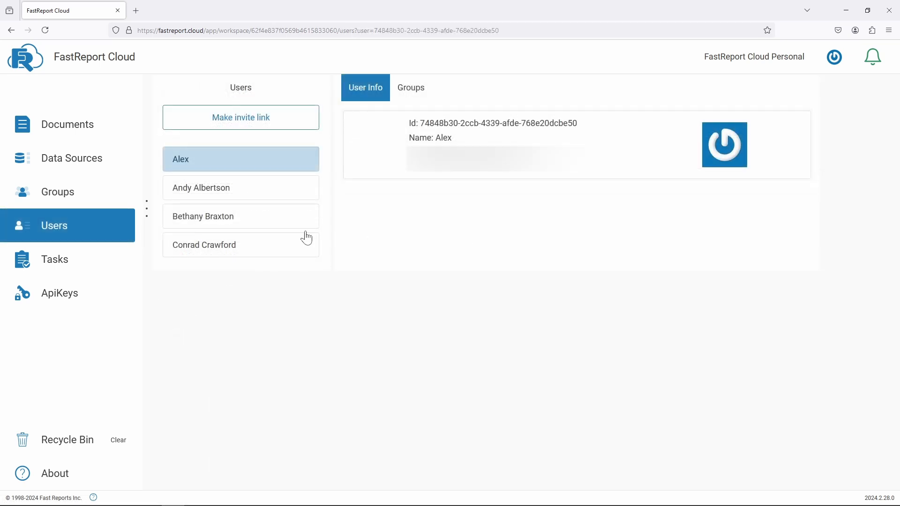
View the user info of each of the three invited workspace users.
click(284, 195)
click(284, 216)
click(280, 243)
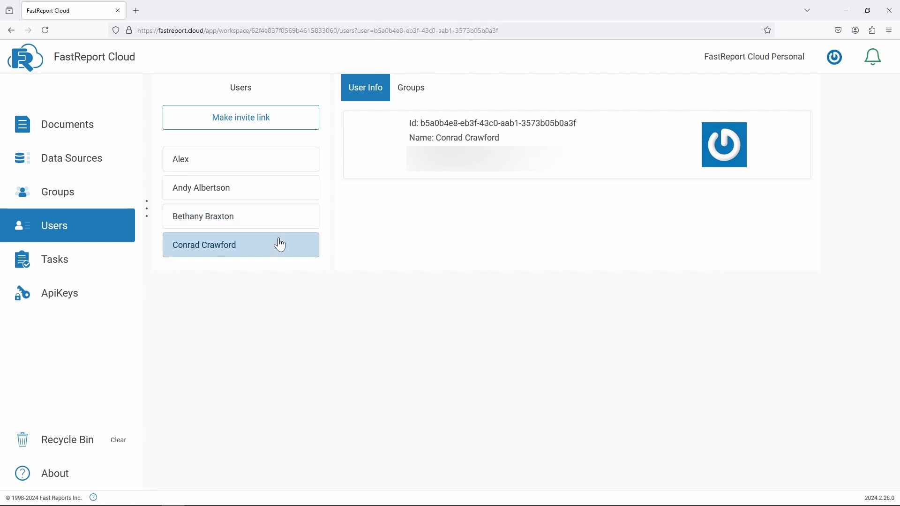
Examine the workspace permissions of the Owner group.
click(68, 200)
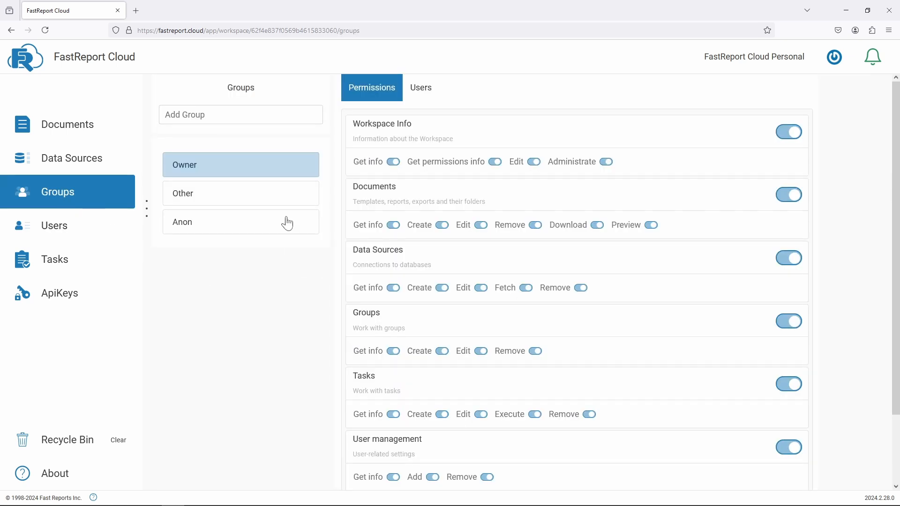
click(268, 175)
scroll(322, 313, down, 2)
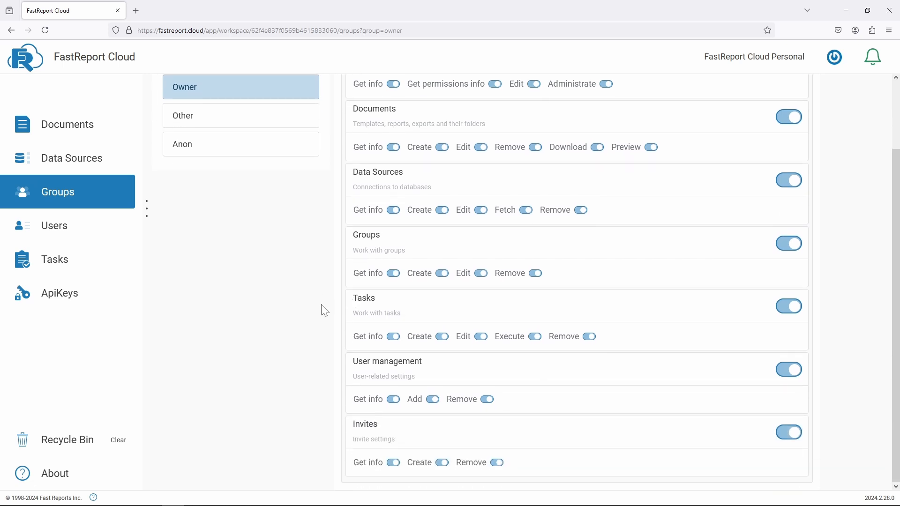
scroll(323, 311, up, 2)
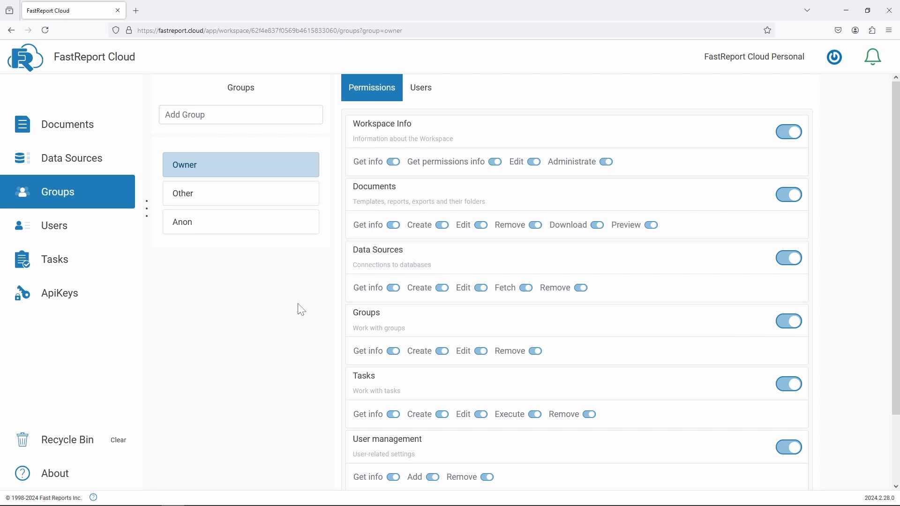
Disable all permission categories for the Other group, from Workspace Info through Invites.
click(269, 207)
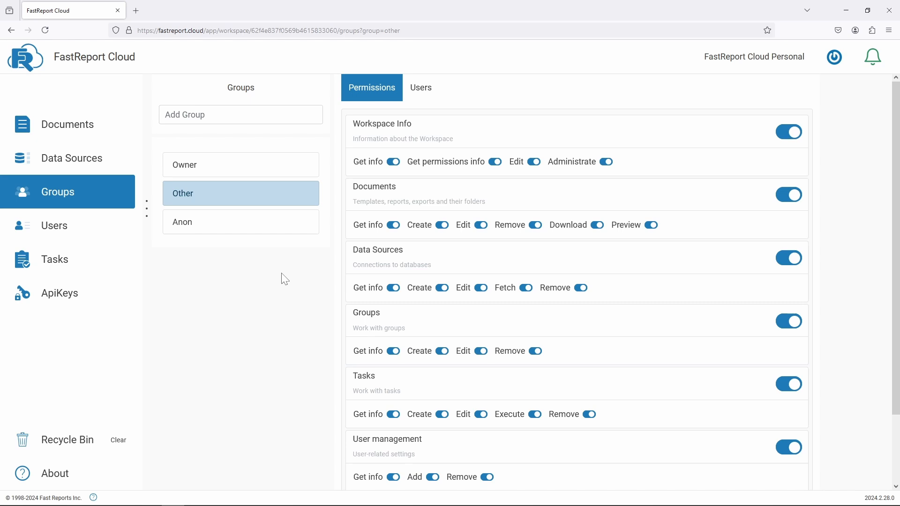
click(788, 136)
click(789, 200)
scroll(791, 209, down, 2)
click(789, 182)
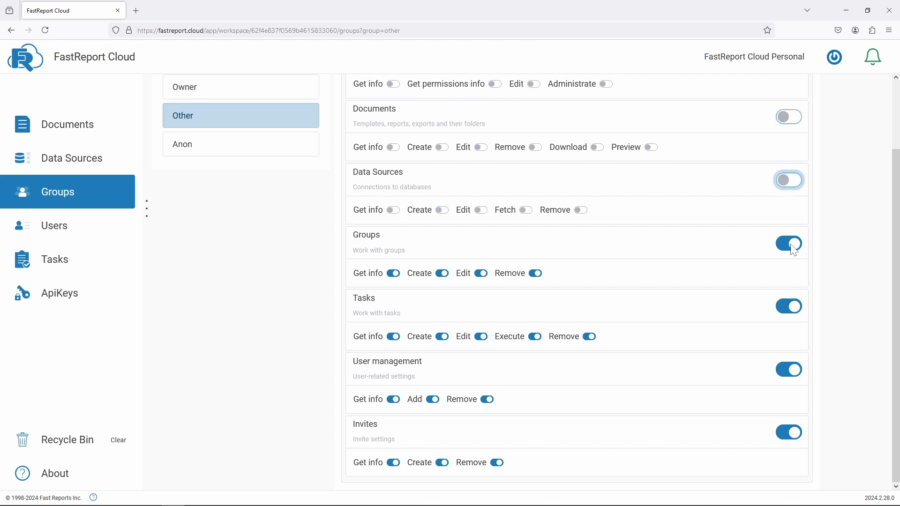
click(788, 244)
click(788, 307)
click(789, 370)
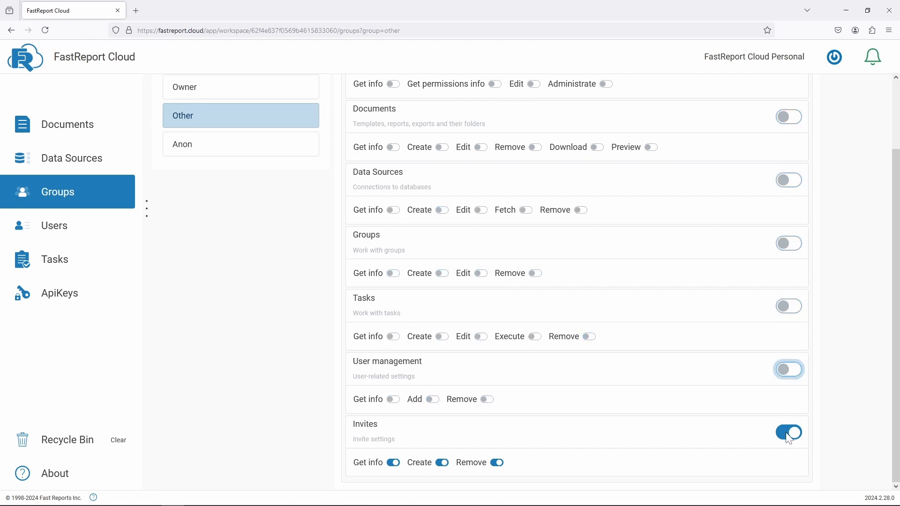
click(788, 432)
scroll(843, 412, up, 1)
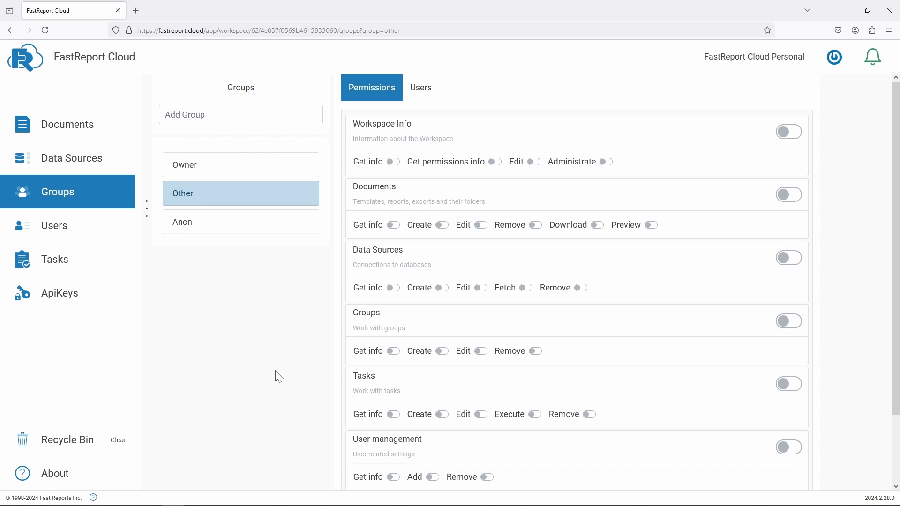
Review the permissions and the users of the Anon group.
click(254, 237)
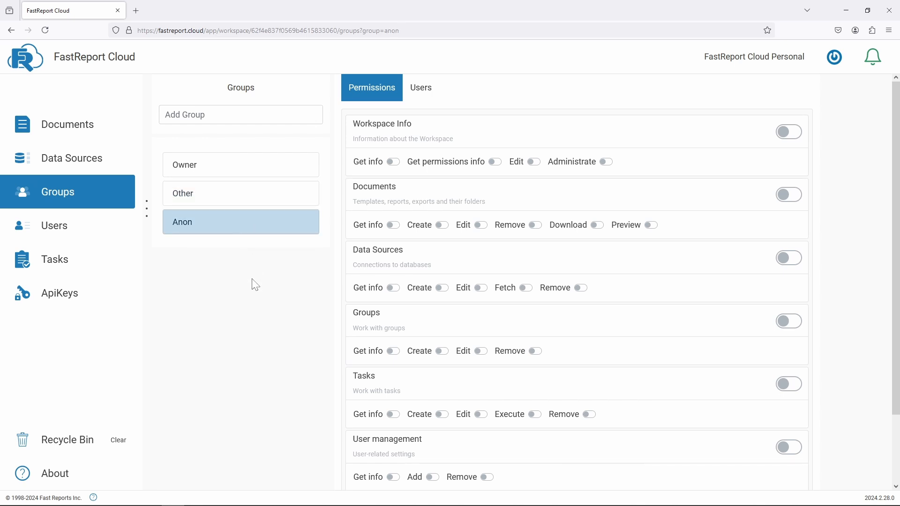
scroll(254, 307, down, 2)
scroll(254, 307, up, 2)
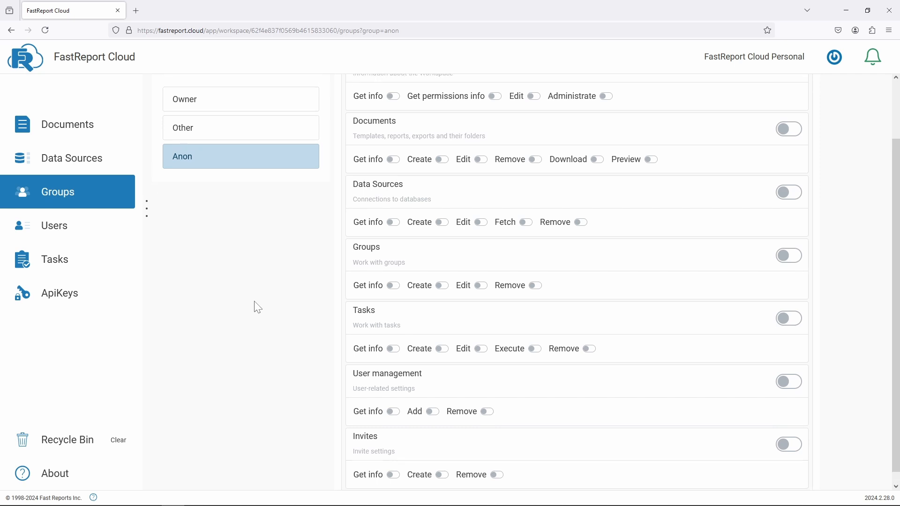
click(431, 95)
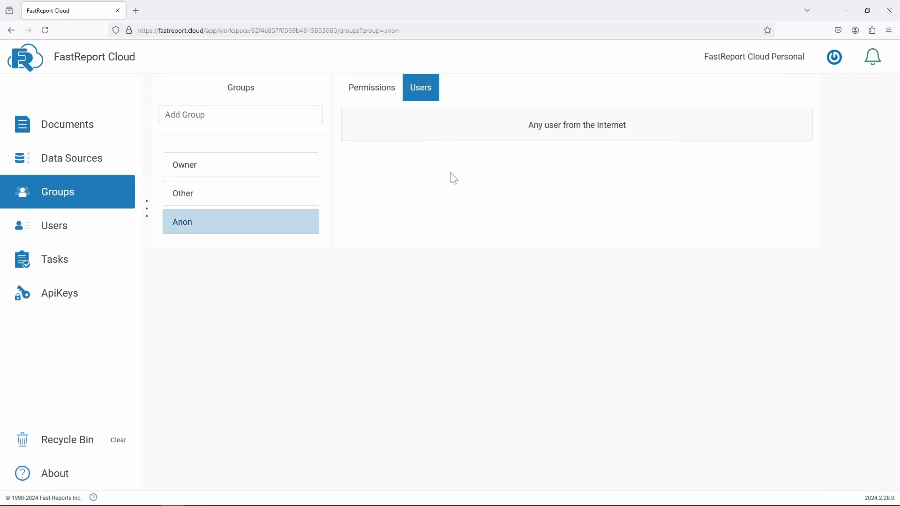
click(370, 94)
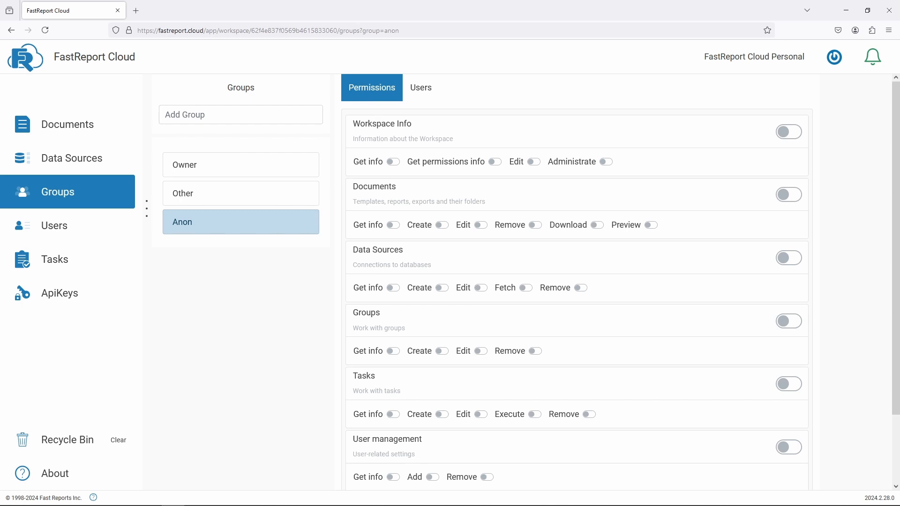
Enable all Workspace Info permissions for the Anon group and switch each one off again individually.
click(794, 132)
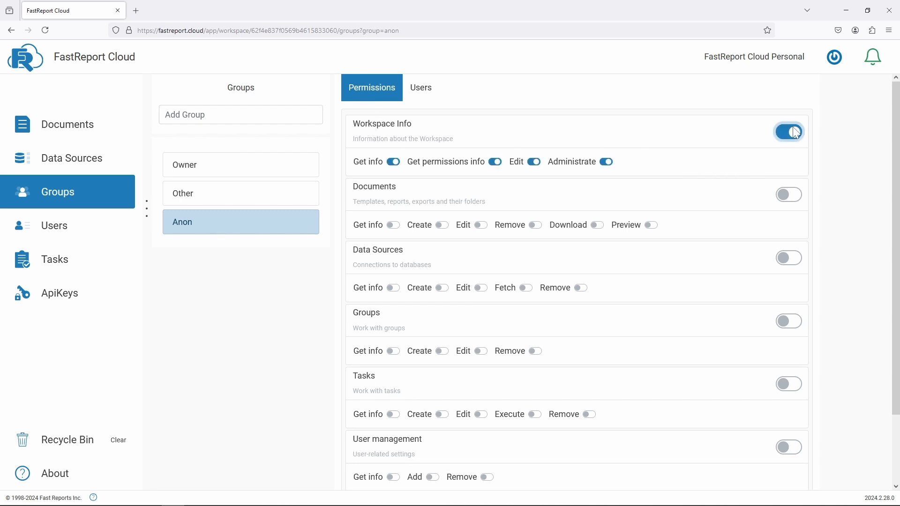
click(607, 161)
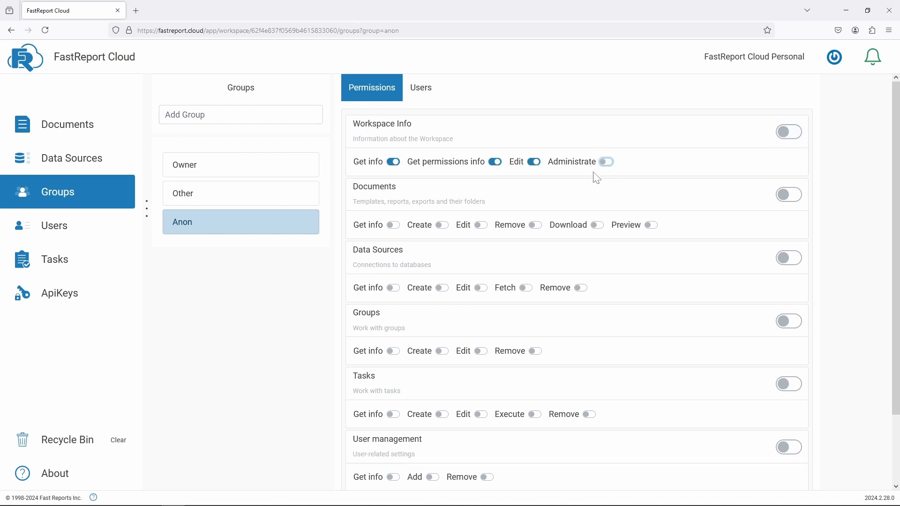
click(535, 163)
click(494, 162)
click(393, 162)
Create a user group named "New group".
click(244, 116)
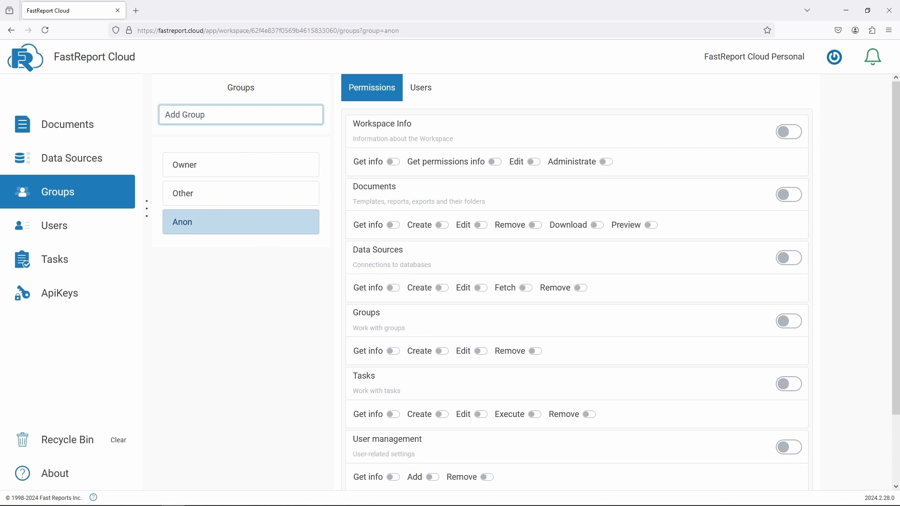
text(New group)
key(Return)
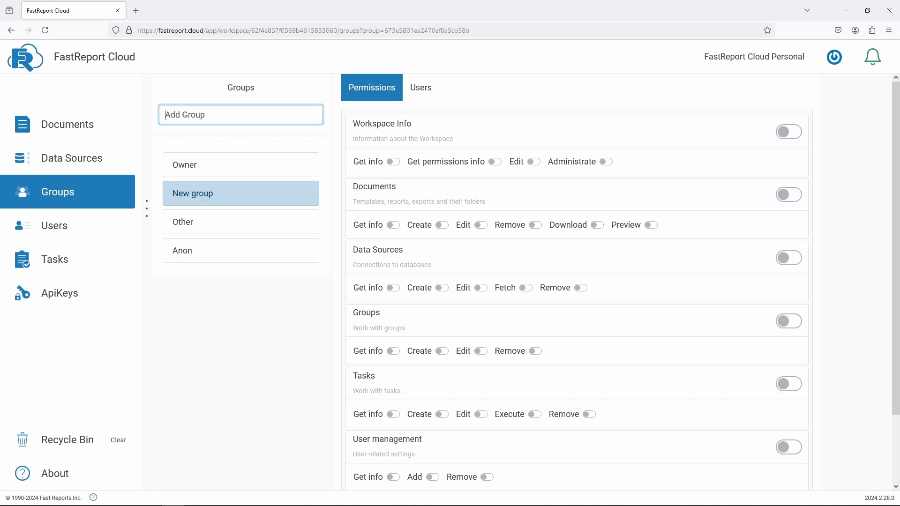
click(270, 289)
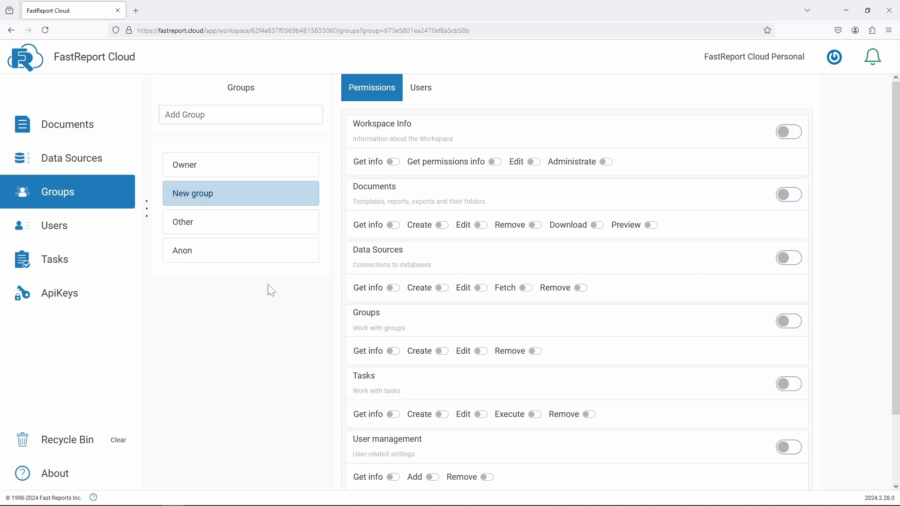
Rename the new user group as "New group of users".
right_click(296, 190)
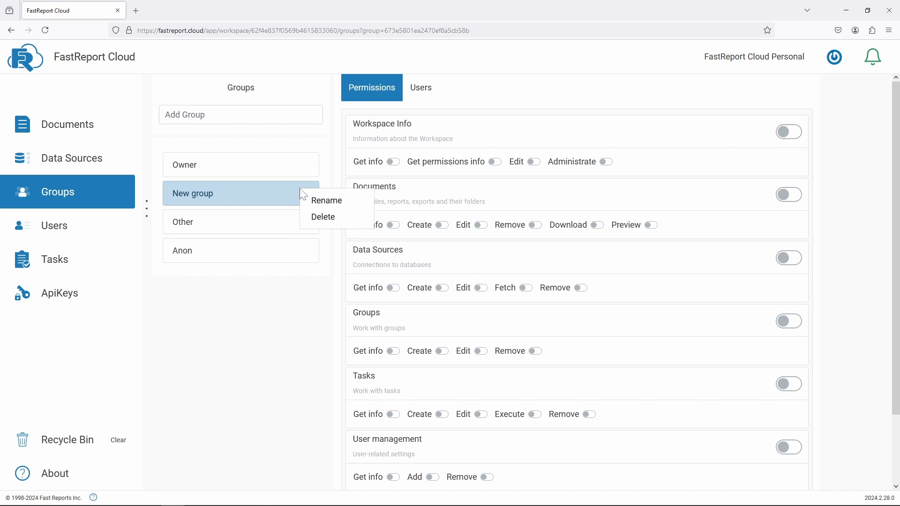
click(319, 202)
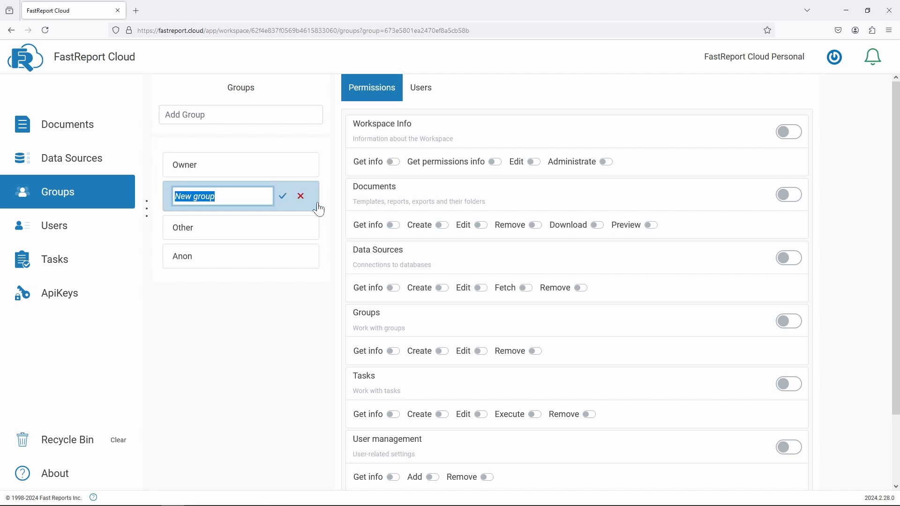
key(End)
text(of users)
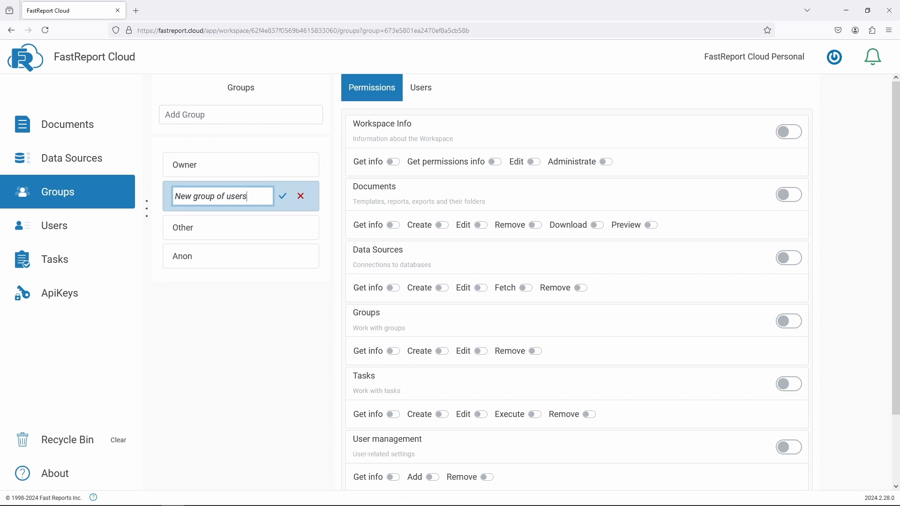
click(283, 196)
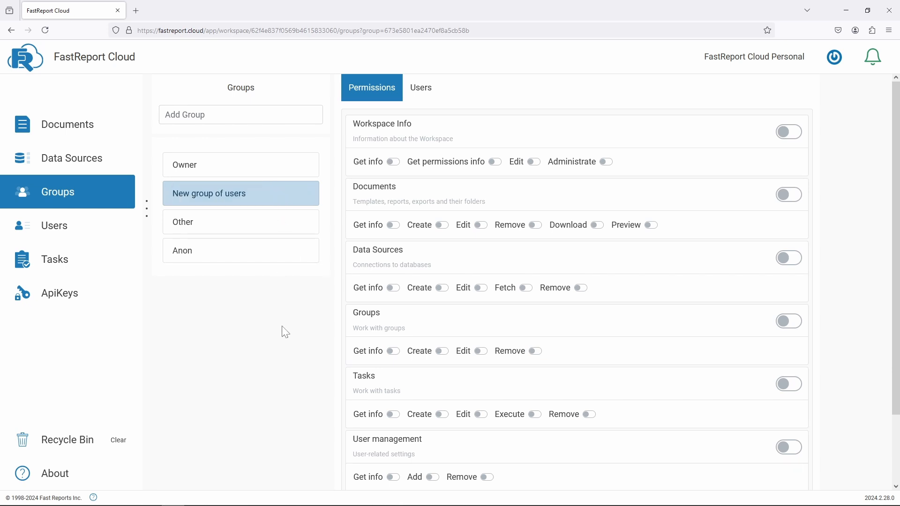
Enable Get info under Workspace Info and Documents for New group of users, and check the Other group's permissions.
click(394, 225)
click(259, 228)
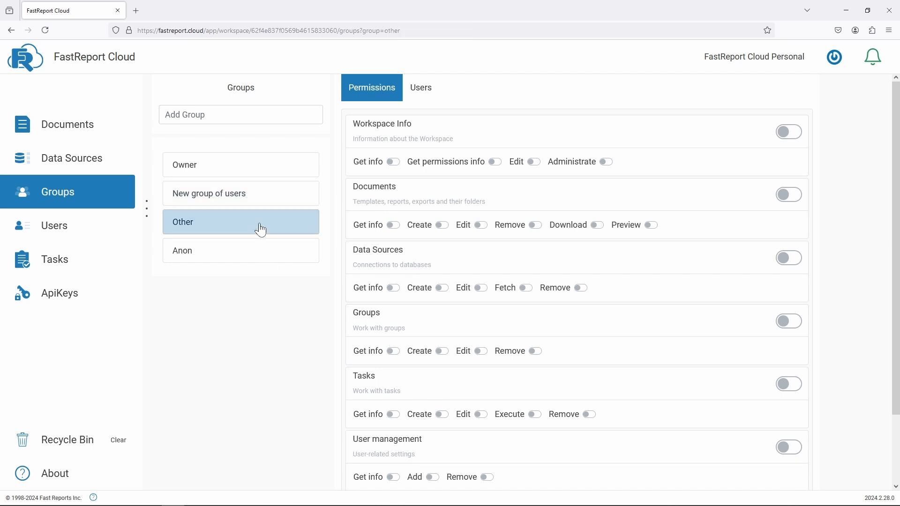
click(261, 203)
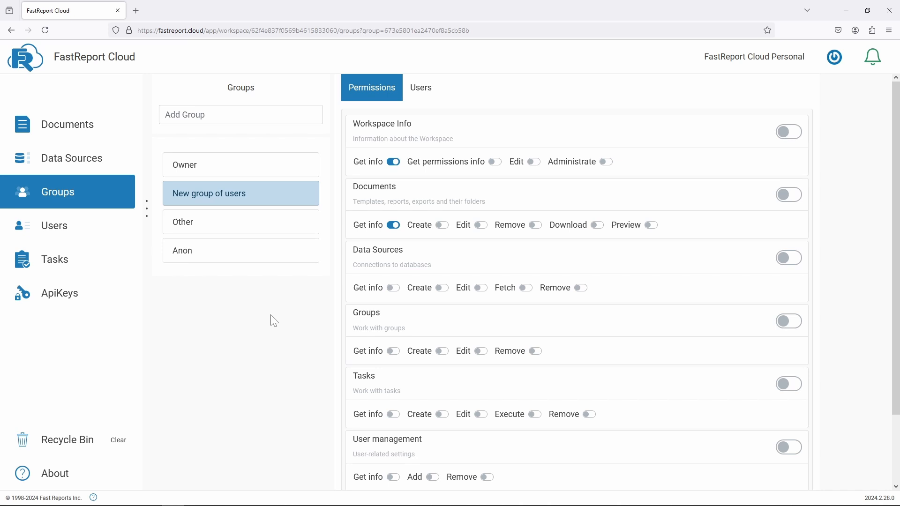
Add the second and third listed workspace users to New group of users.
click(416, 101)
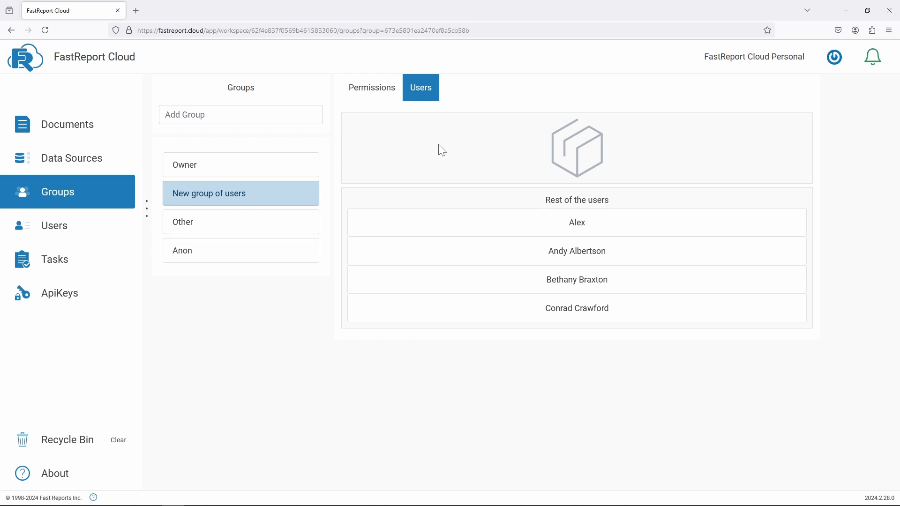
click(558, 252)
click(558, 255)
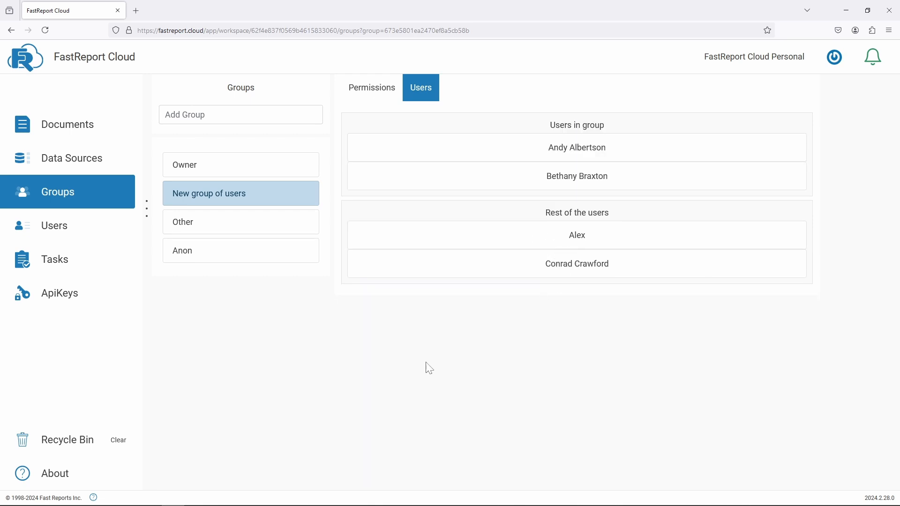